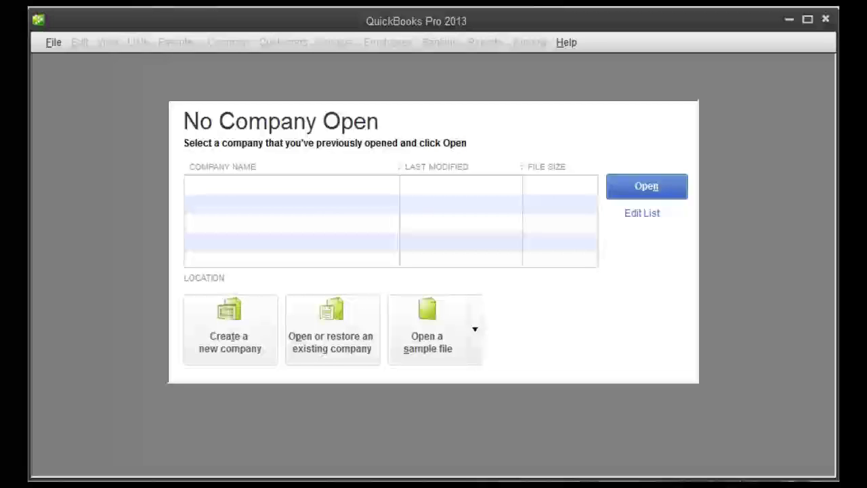
# Begin creating a new company file from the File menu.
pyautogui.click(47, 44)
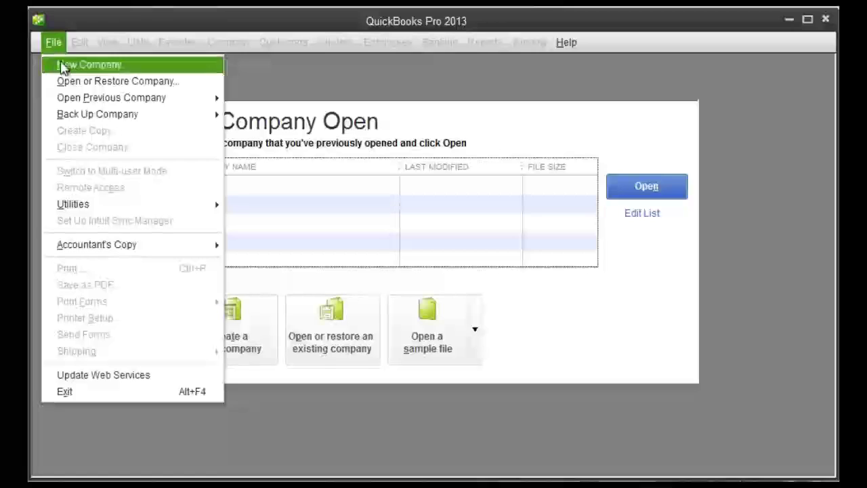
pyautogui.click(49, 64)
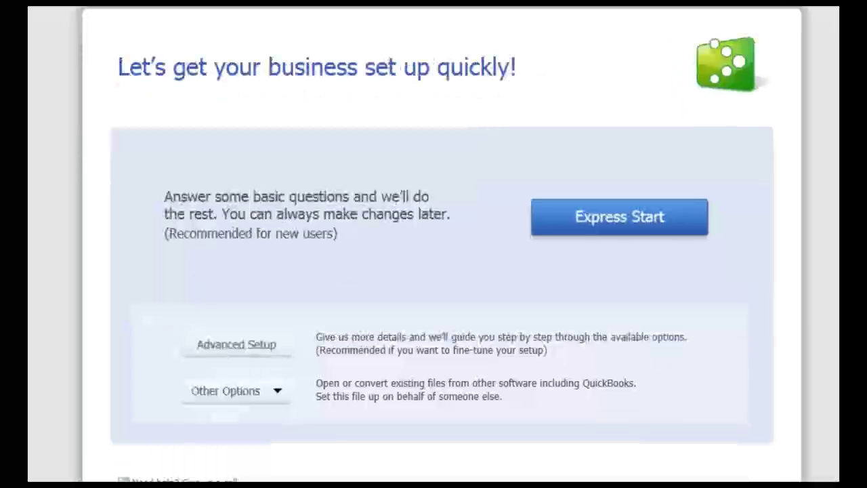
# Choose Express Start and enter Burtons Media Group as the company name.
pyautogui.click(627, 227)
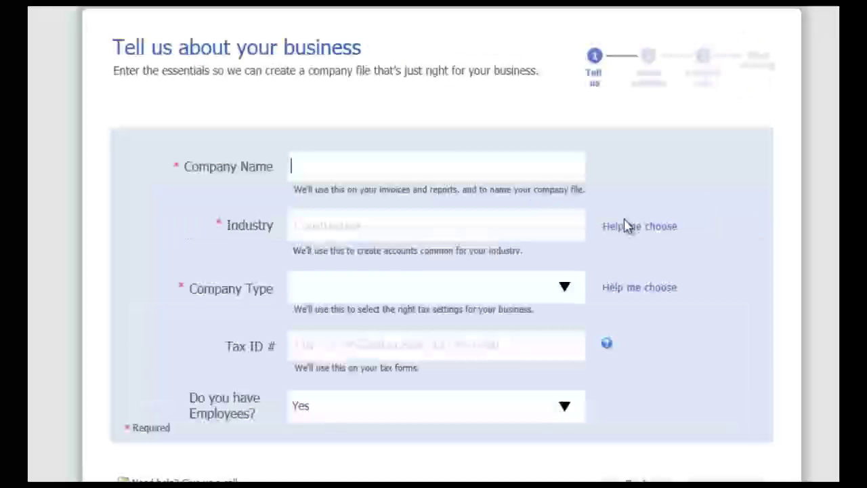
pyautogui.write('Burtons')
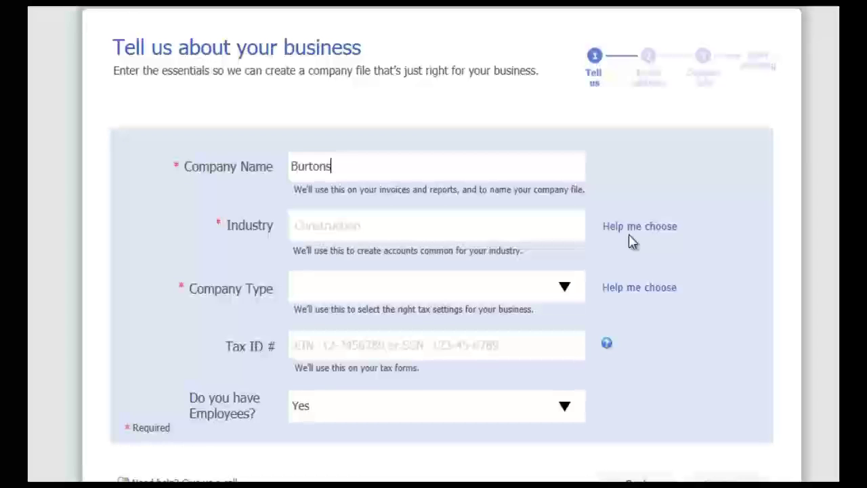
pyautogui.write(' Media Group')
pyautogui.press('Tab')
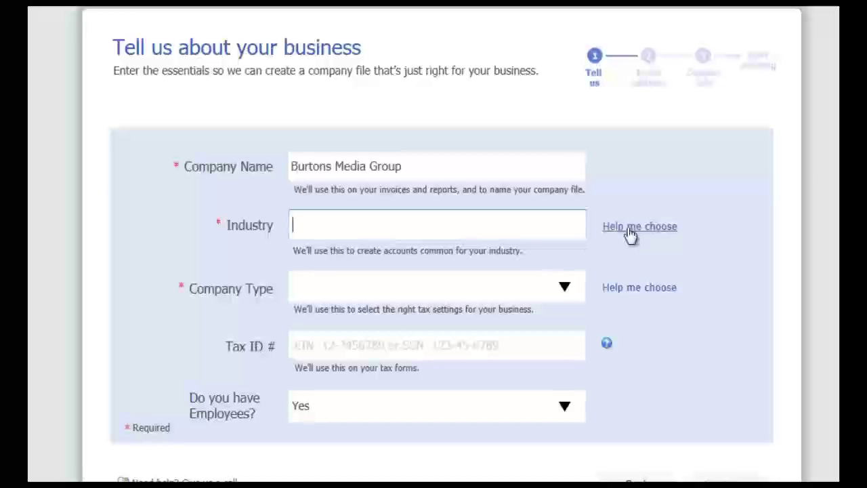
# Browse the industry list and preview Information Technology (Computers, Software).
pyautogui.click(628, 229)
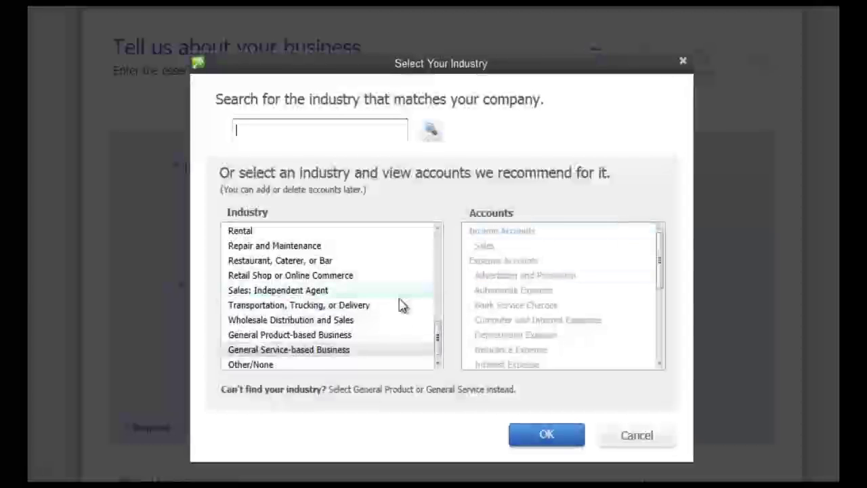
pyautogui.moveTo(437, 349); pyautogui.dragTo(444, 333)
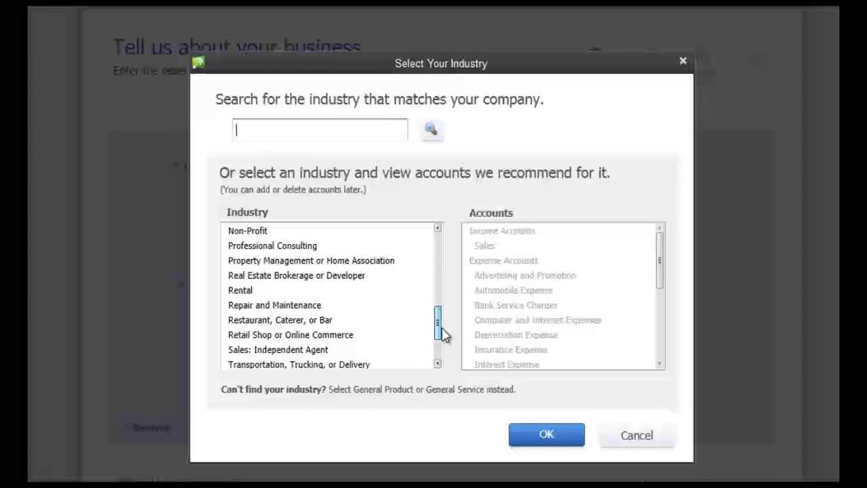
pyautogui.moveTo(444, 334); pyautogui.dragTo(439, 288)
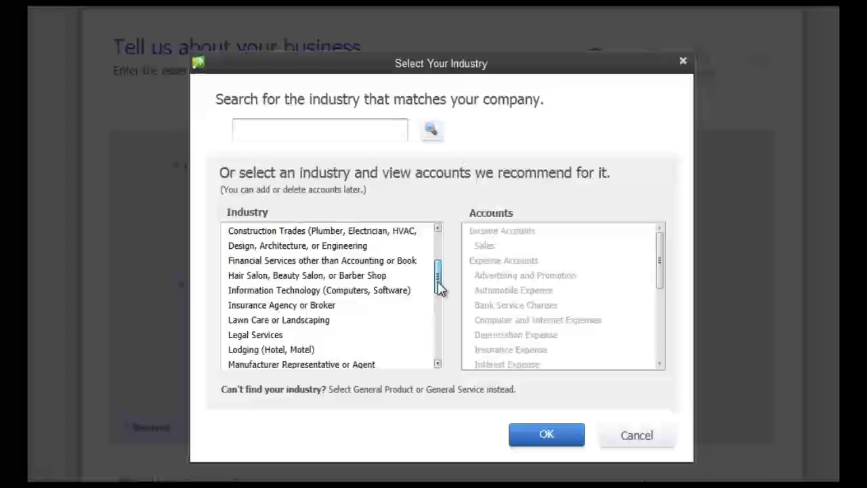
pyautogui.click(359, 292)
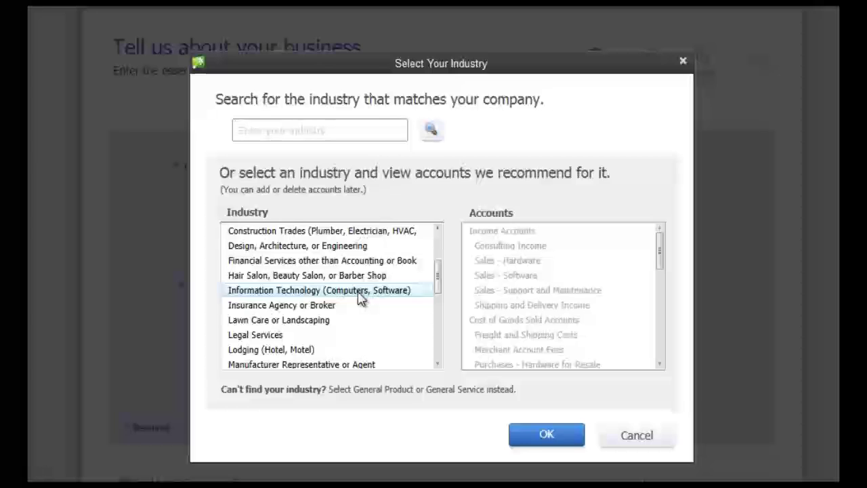
pyautogui.scroll(1, 440, 286)
pyautogui.moveTo(441, 285); pyautogui.dragTo(441, 266)
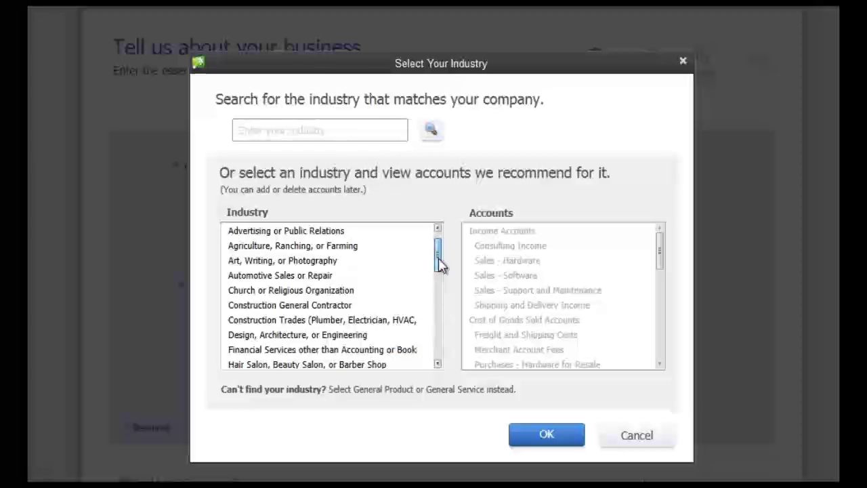
pyautogui.moveTo(439, 265); pyautogui.dragTo(436, 289)
pyautogui.click(359, 292)
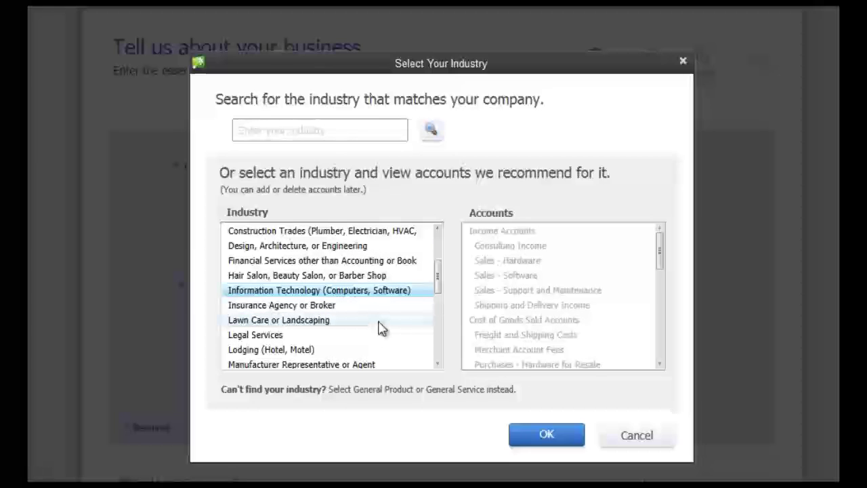
# Search the industry list and set the industry to General Service-based Business.
pyautogui.scroll(-1, 368, 337)
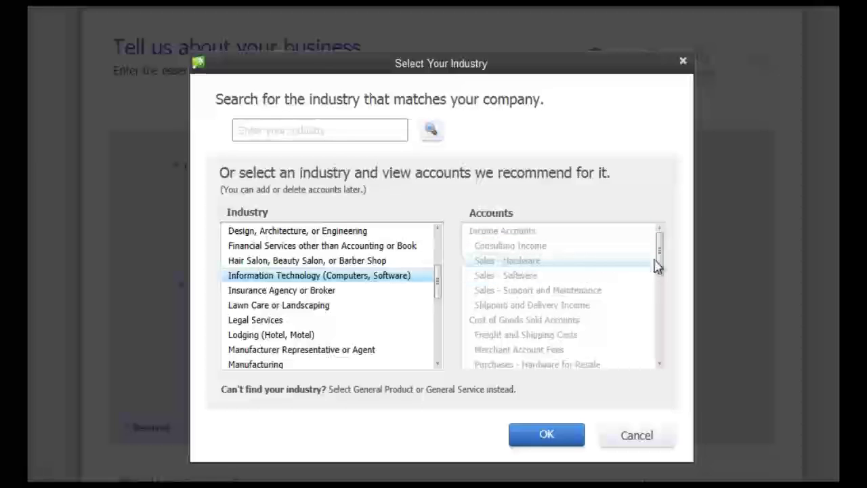
pyautogui.scroll(-3, 656, 265)
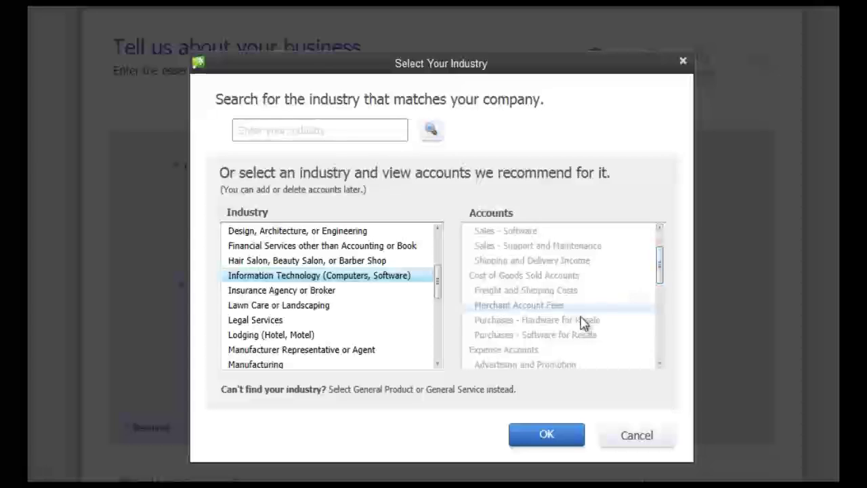
pyautogui.moveTo(662, 285); pyautogui.dragTo(662, 367)
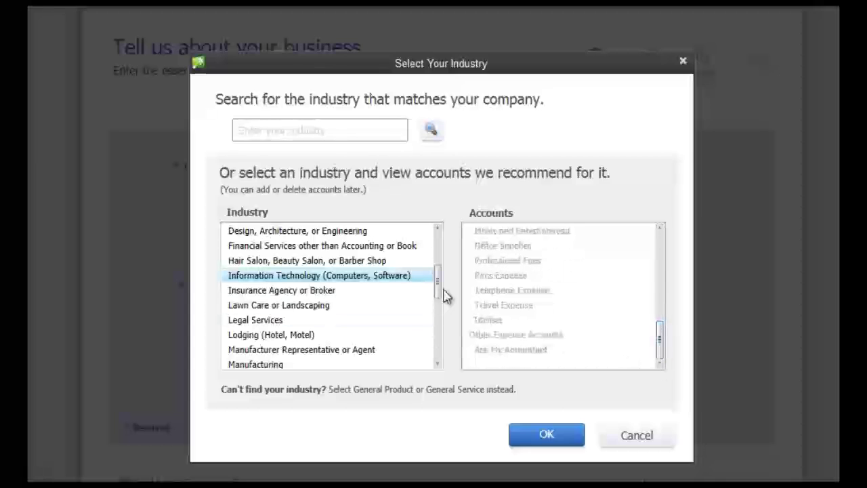
pyautogui.moveTo(437, 296); pyautogui.dragTo(438, 348)
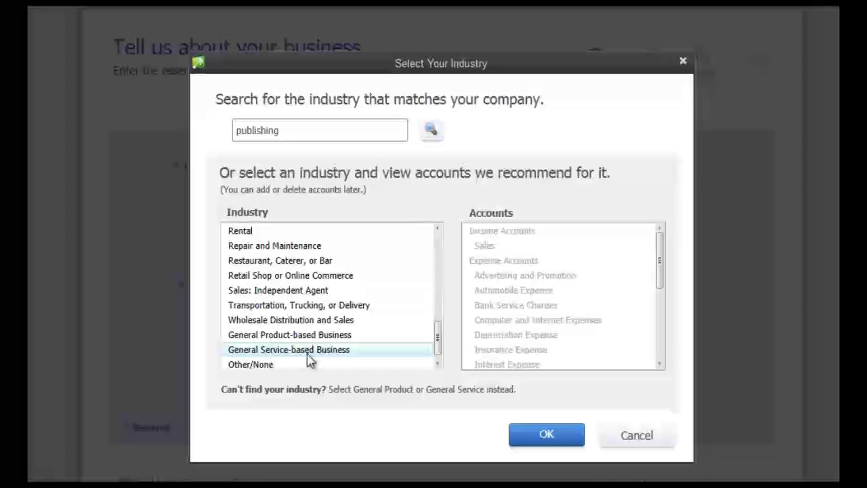
pyautogui.moveTo(285, 133); pyautogui.dragTo(235, 133)
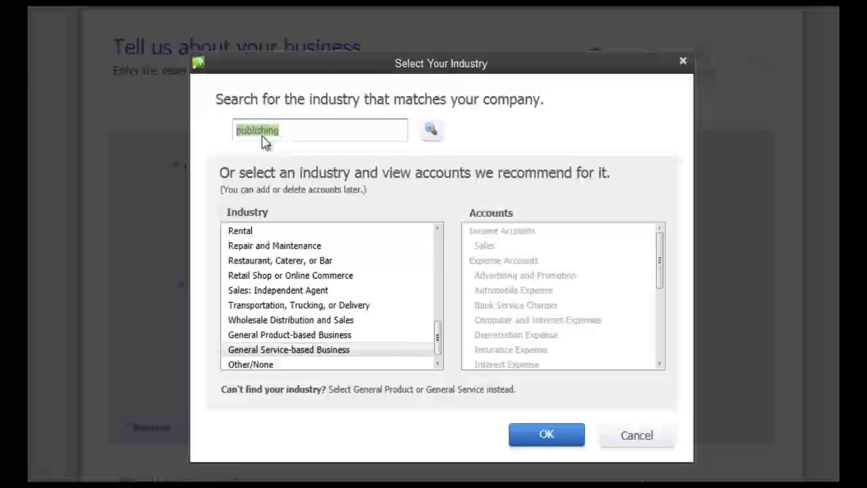
pyautogui.click(547, 438)
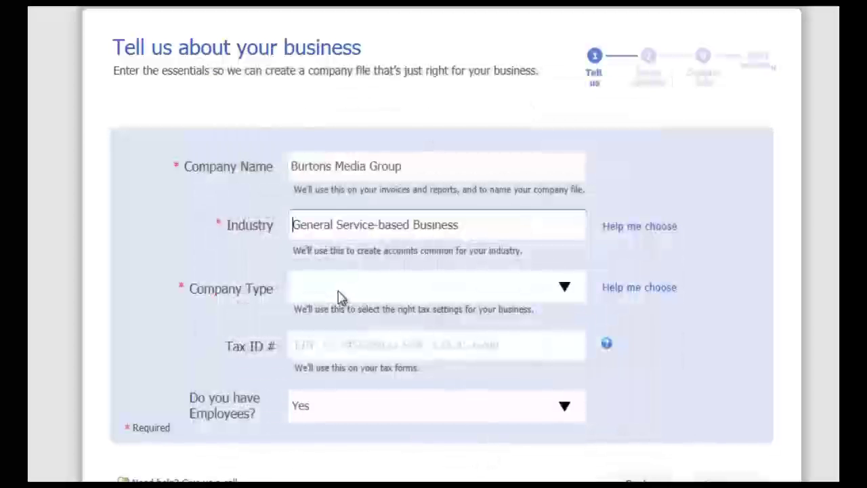
# Set the company type to Multi-Member LLC (Form-1065).
pyautogui.click(341, 293)
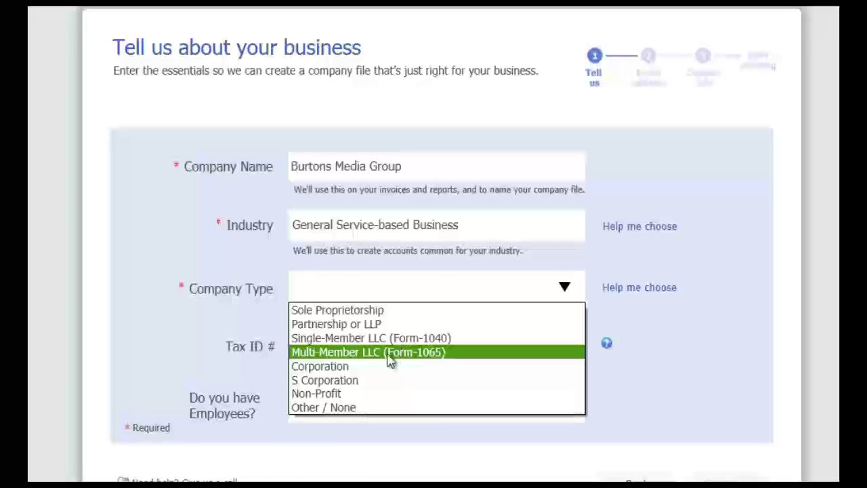
pyautogui.click(404, 354)
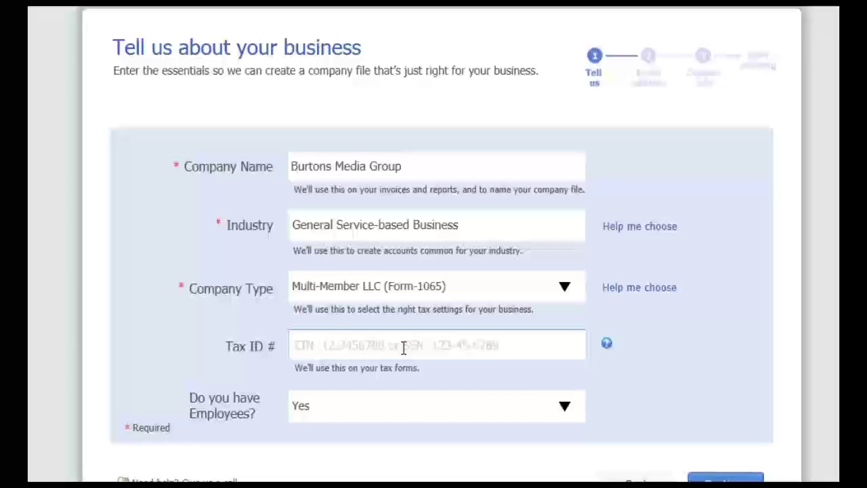
# Answer 'No, but I might in the future' for employees and continue to the email step.
pyautogui.click(403, 348)
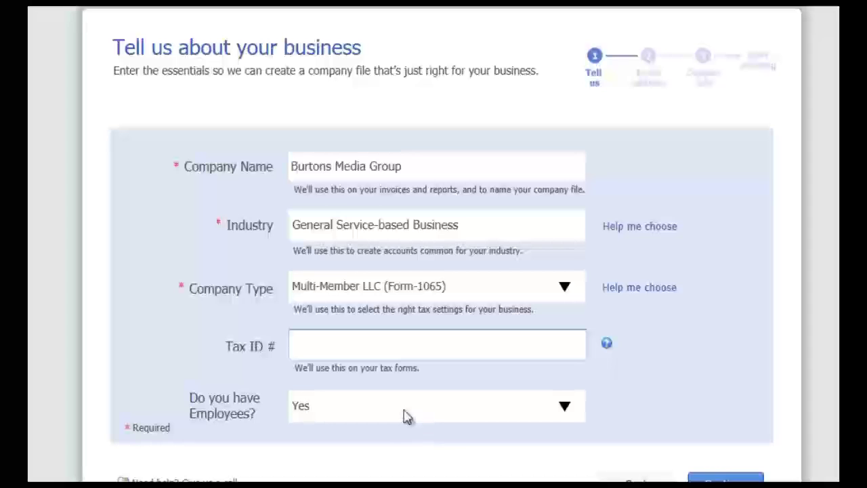
pyautogui.click(566, 409)
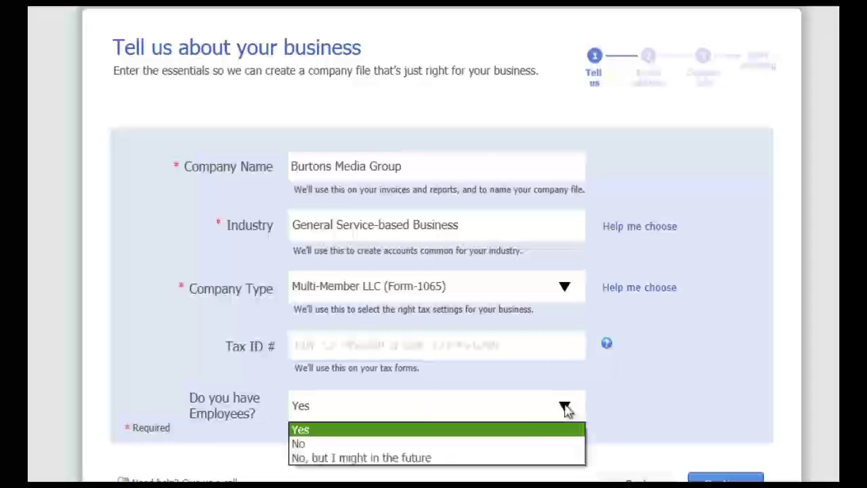
pyautogui.click(536, 458)
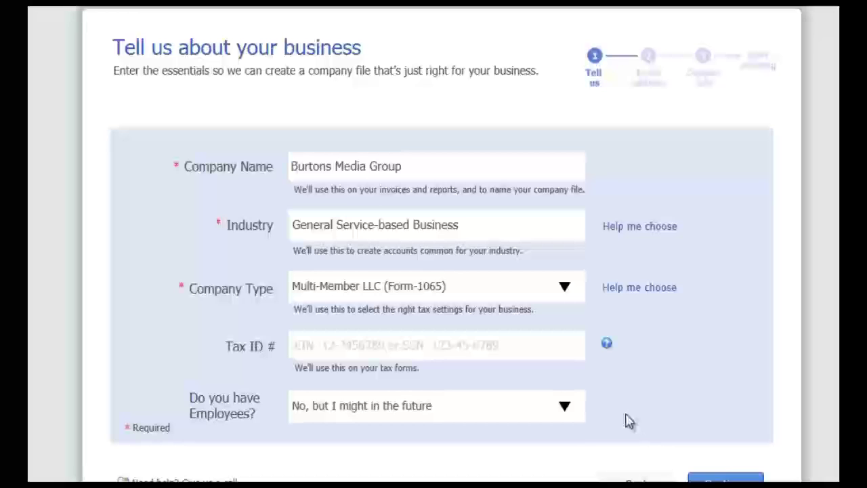
pyautogui.click(573, 413)
pyautogui.click(536, 458)
pyautogui.click(712, 479)
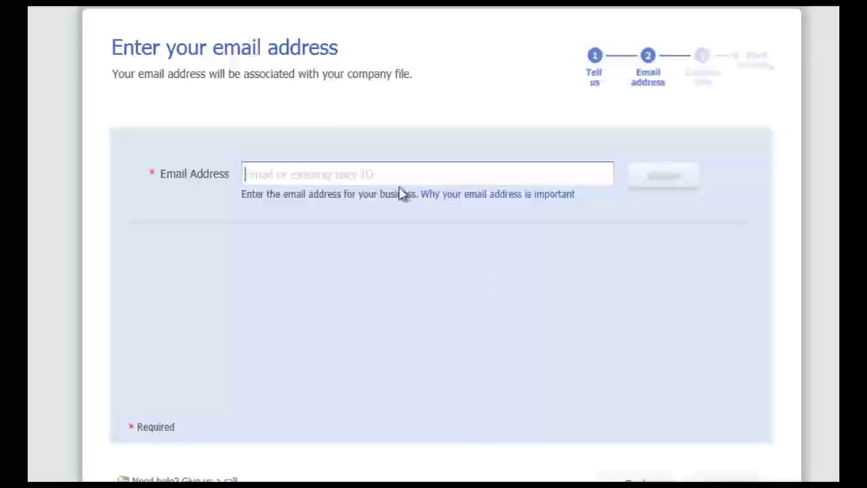
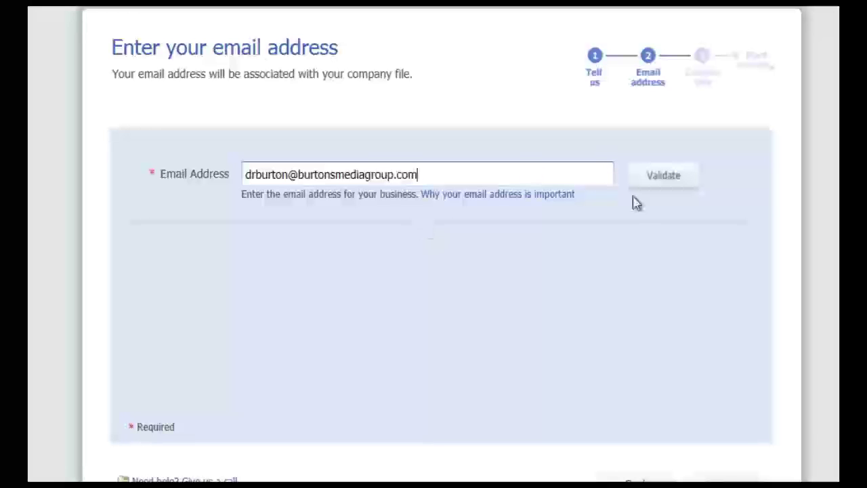
# Enter and validate the business email, then type the Intuit account password.
pyautogui.click(659, 177)
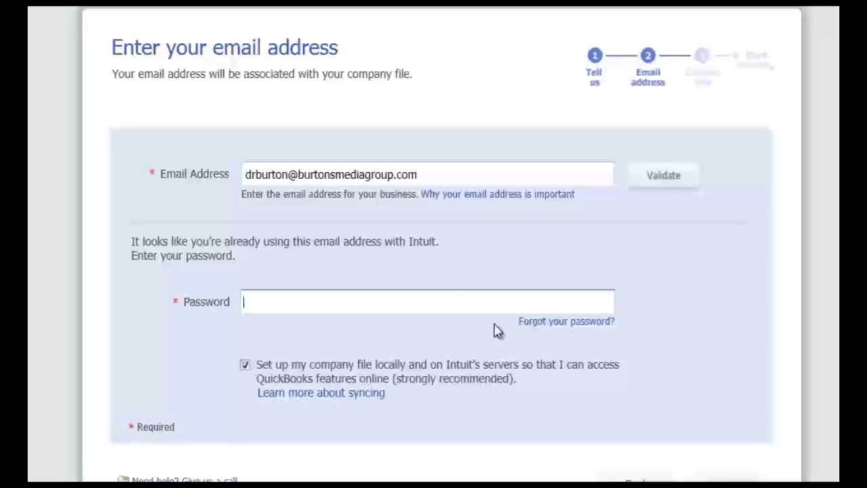
pyautogui.write('*********')
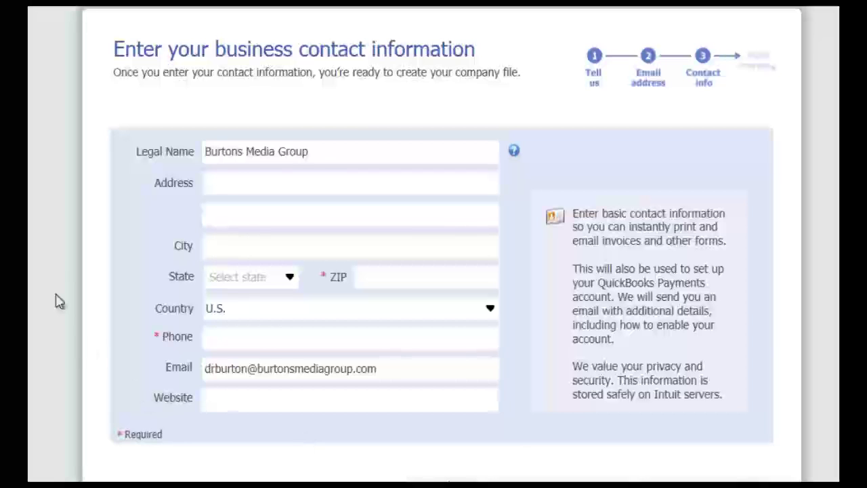
# Start filling in the business address on the contact-info page.
pyautogui.click(230, 185)
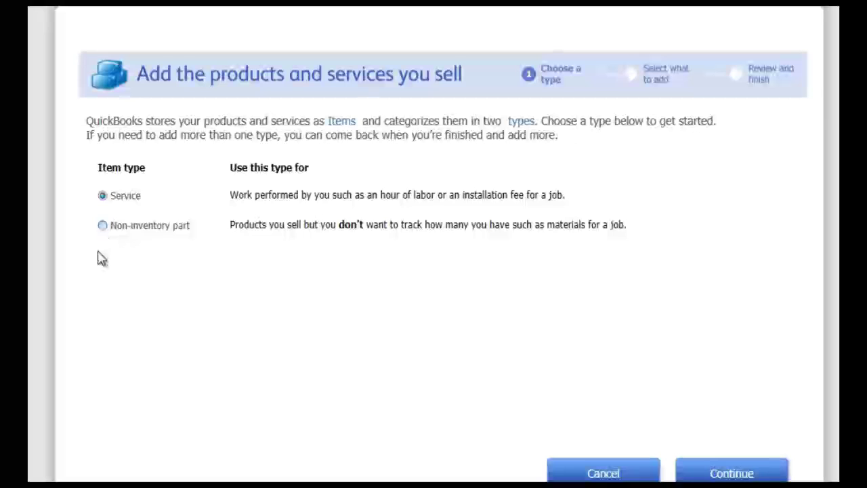
# Add eight non-inventory products with descriptions and prices by pasting them into the table.
pyautogui.click(103, 230)
pyautogui.click(732, 476)
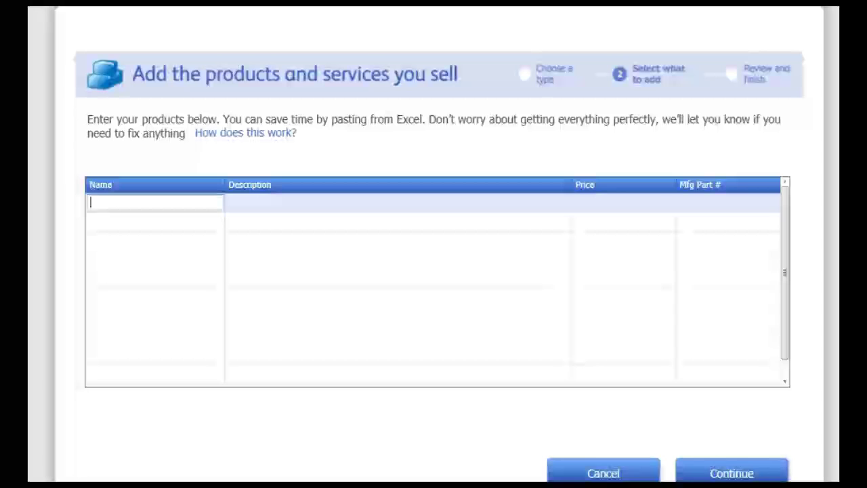
pyautogui.write('MADC\tMobile App Development with Corona SDK\t29.99 BMADC\tBeginning Mobile App Development with Corona SDK\t34.99 LMAGDC\tLearning Mobile Application & Game Development\t39.99 GDFPU-P\tGame Dev Fund Pipeline w/Unity: Plinko\t9.99 GDFPU-RB\tGame Dev Fund Pipeline w/Unity: Rollerball\t9.99 GDFPU-AH\tGame Dev Fund Pipeline w/Unity: Air Hockey\t9.99 CAMC\tCriando Aplicações Móveis com Corona\t34.99 DAMC\tDesarrollo de Aplicaciones Móviles con Corona\t34.99')
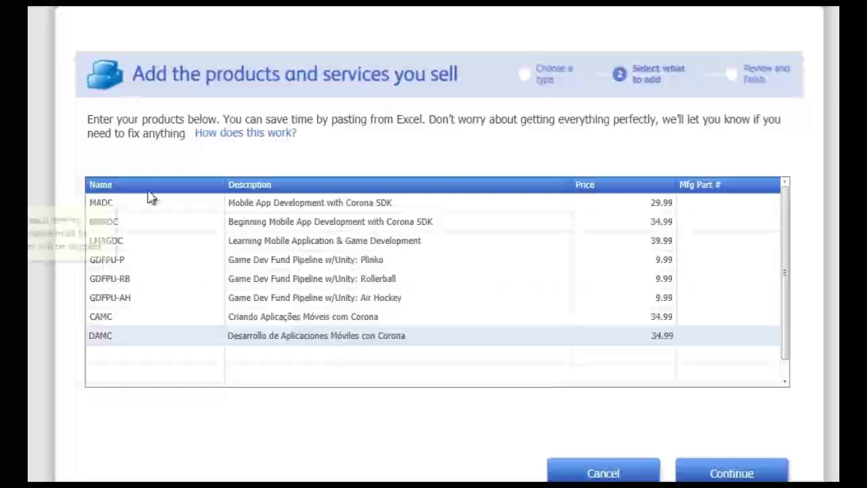
pyautogui.moveTo(132, 189)
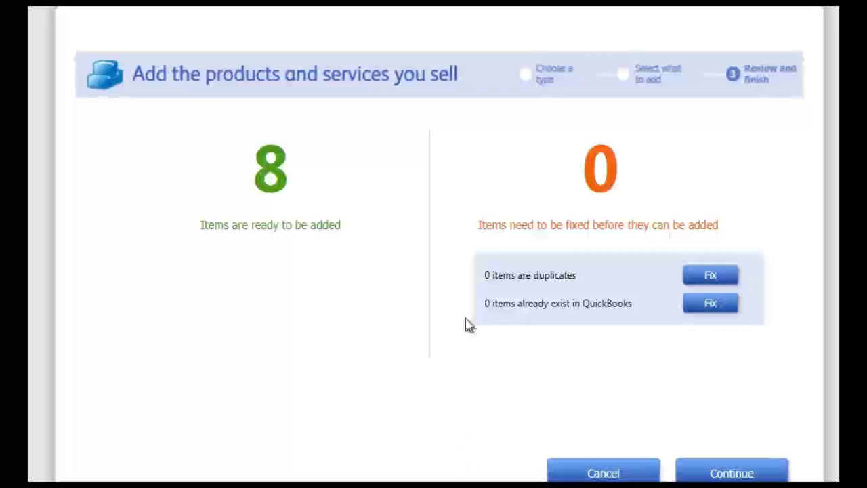
pyautogui.click(725, 472)
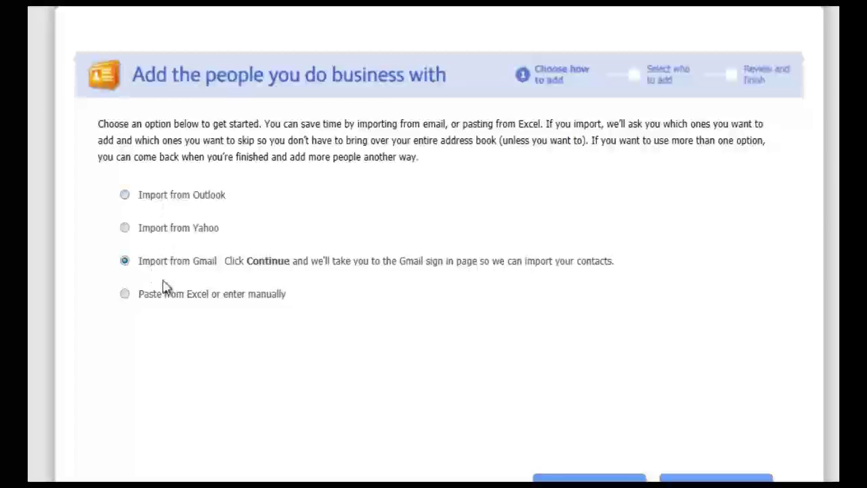
# Paste in and add four contacts (one customer, three employees), then go to the Home screen.
pyautogui.click(125, 295)
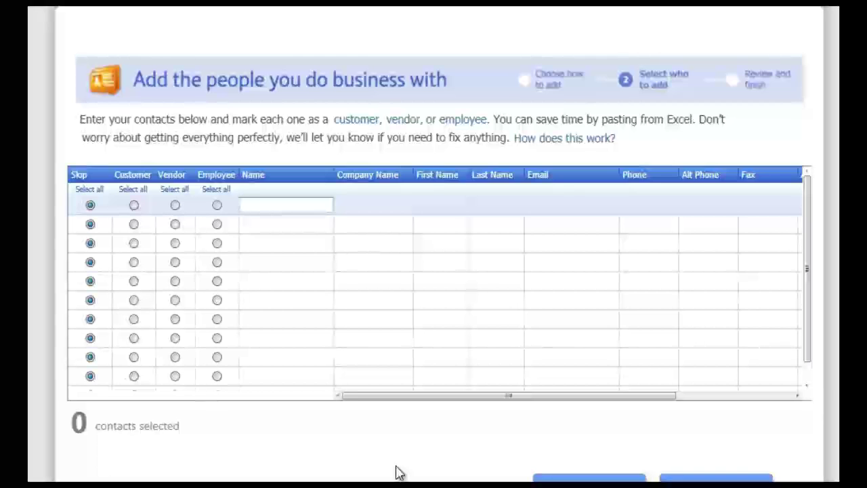
pyautogui.hotkey('ctrl', 'v')
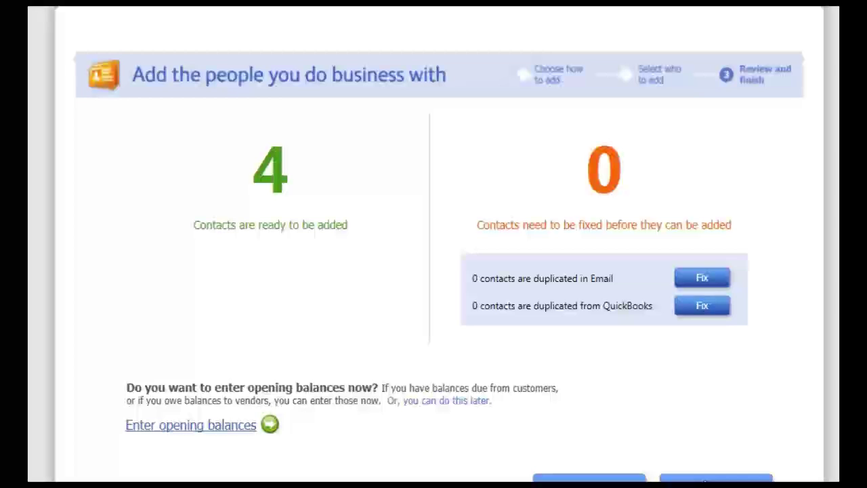
pyautogui.click(716, 478)
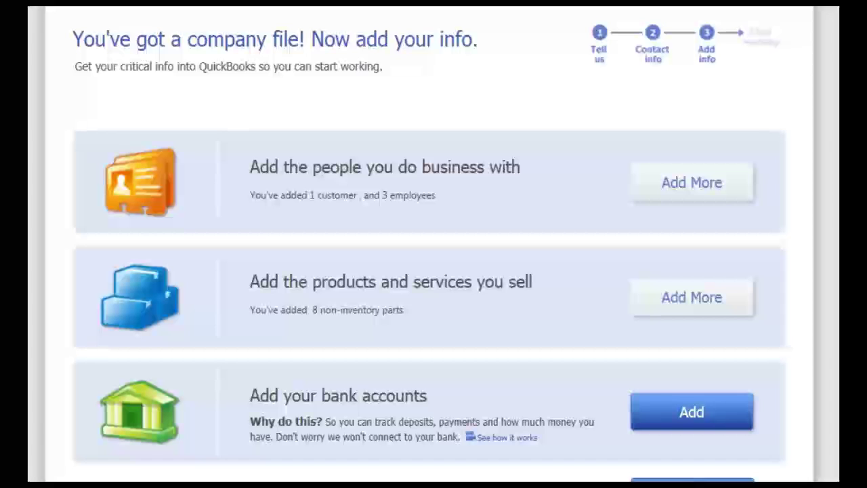
pyautogui.click(715, 472)
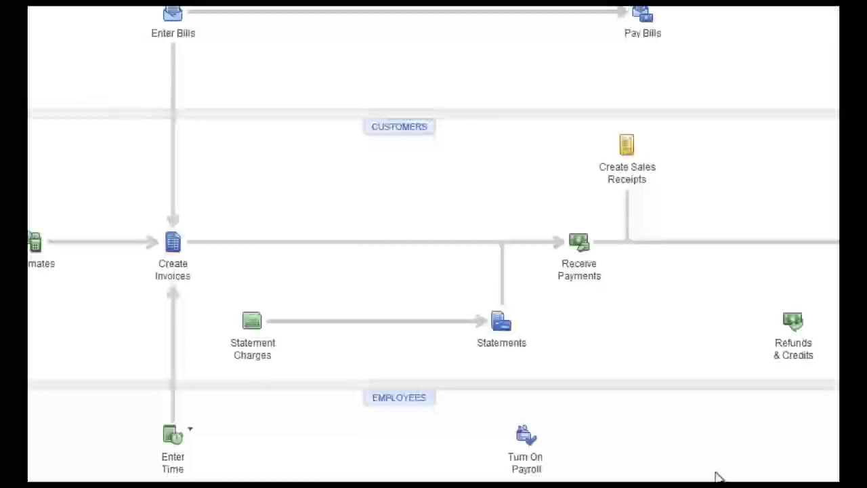